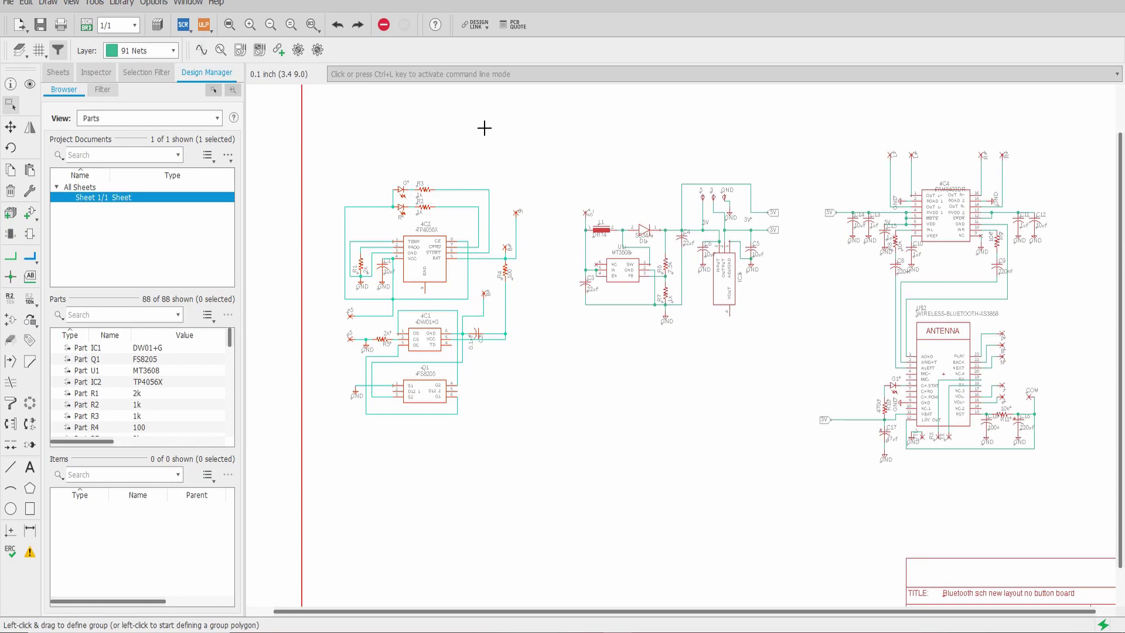
Zoom in on the TP4056X, DW01+G and FS8205 charging and protection circuit around IC1
scroll(445, 344, up, 3)
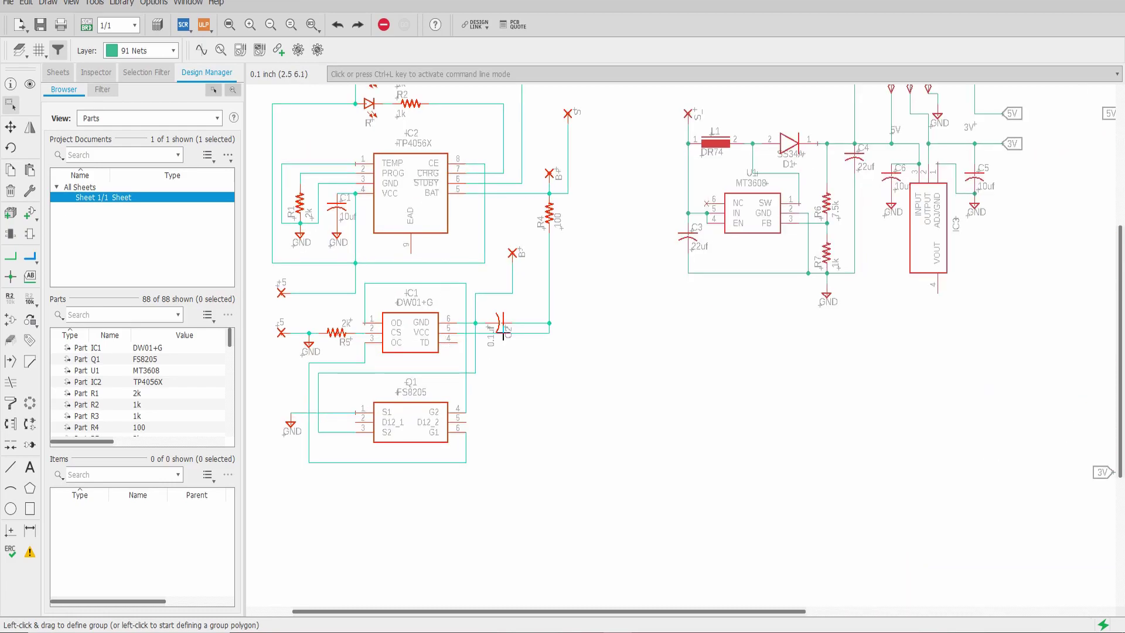
Pan the schematic over to the MT3608 boost converter and regulator section
scroll(503, 334, up, 2)
scroll(502, 334, left, 2)
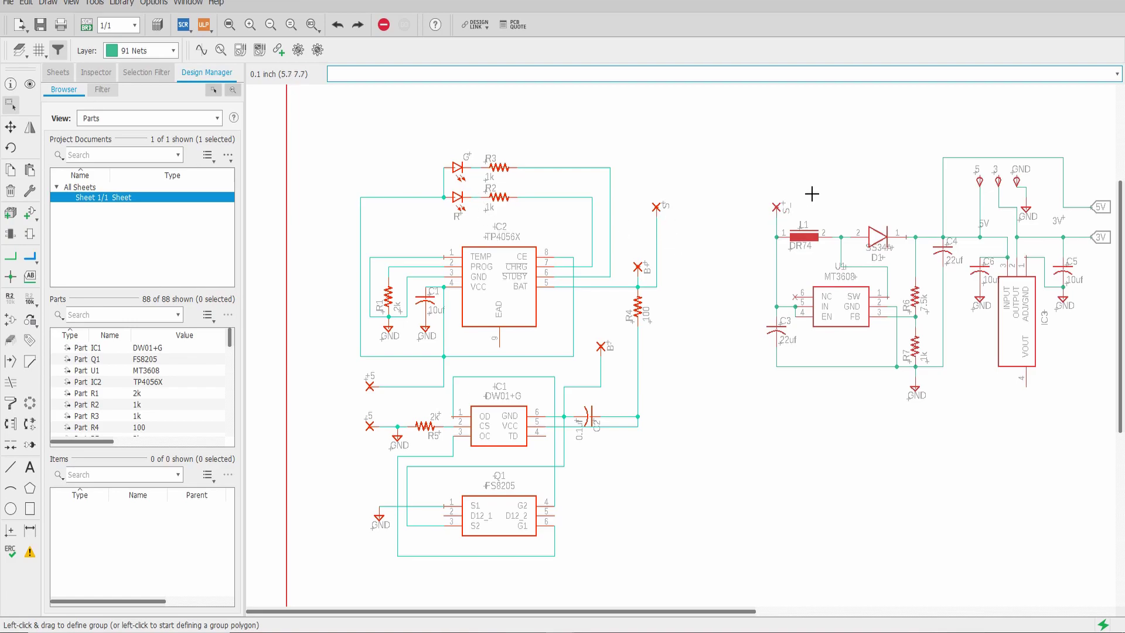
drag(856, 188, 623, 212)
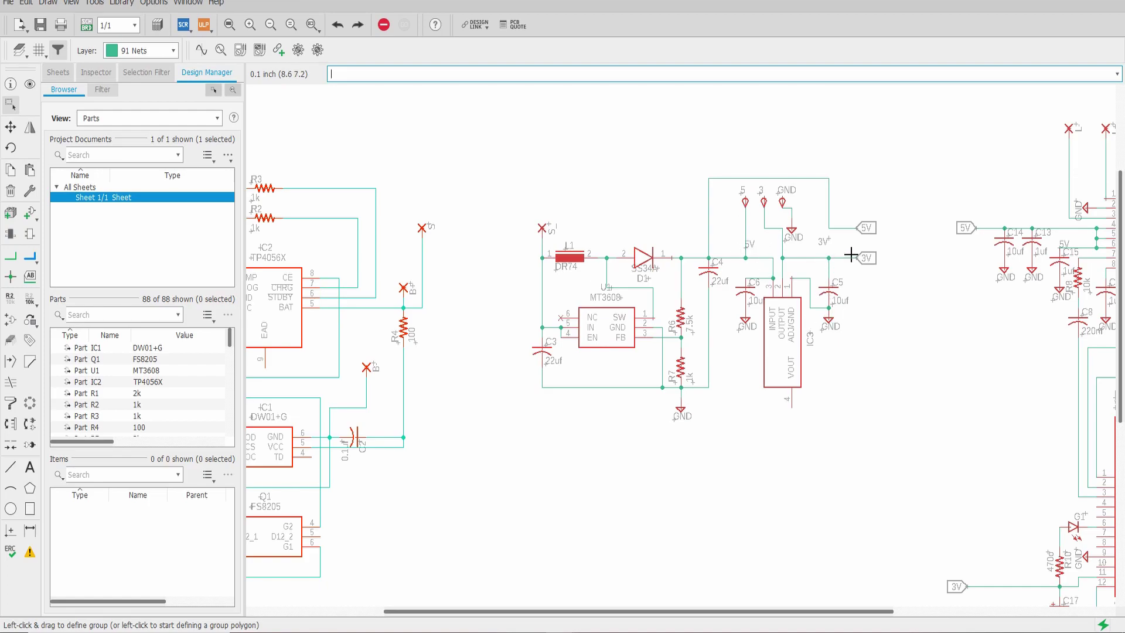
scroll(832, 267, right, 2)
Zoom out, pan to the U$2 XS3868 Bluetooth module, and zoom in on its pins
scroll(832, 268, right, 6)
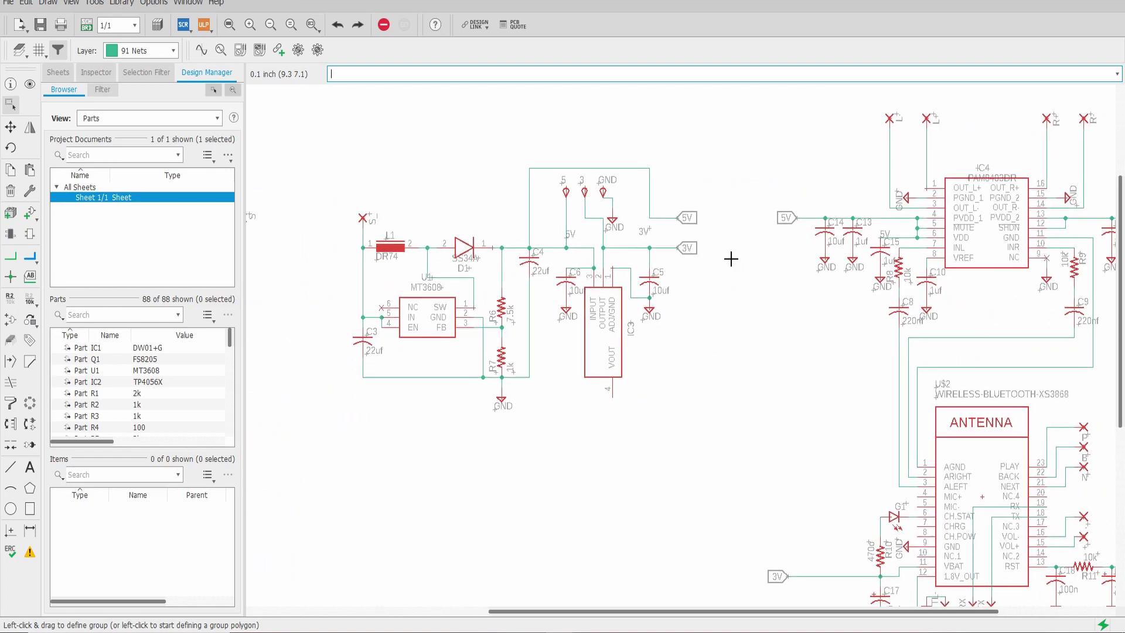
scroll(638, 250, down, 1)
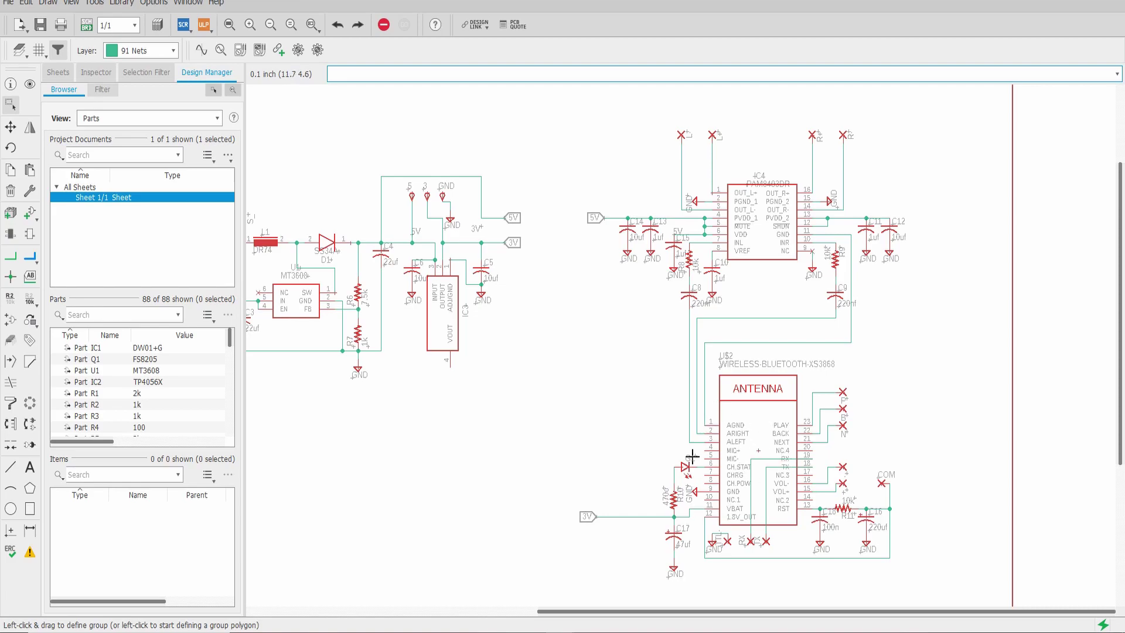
drag(432, 375, 550, 344)
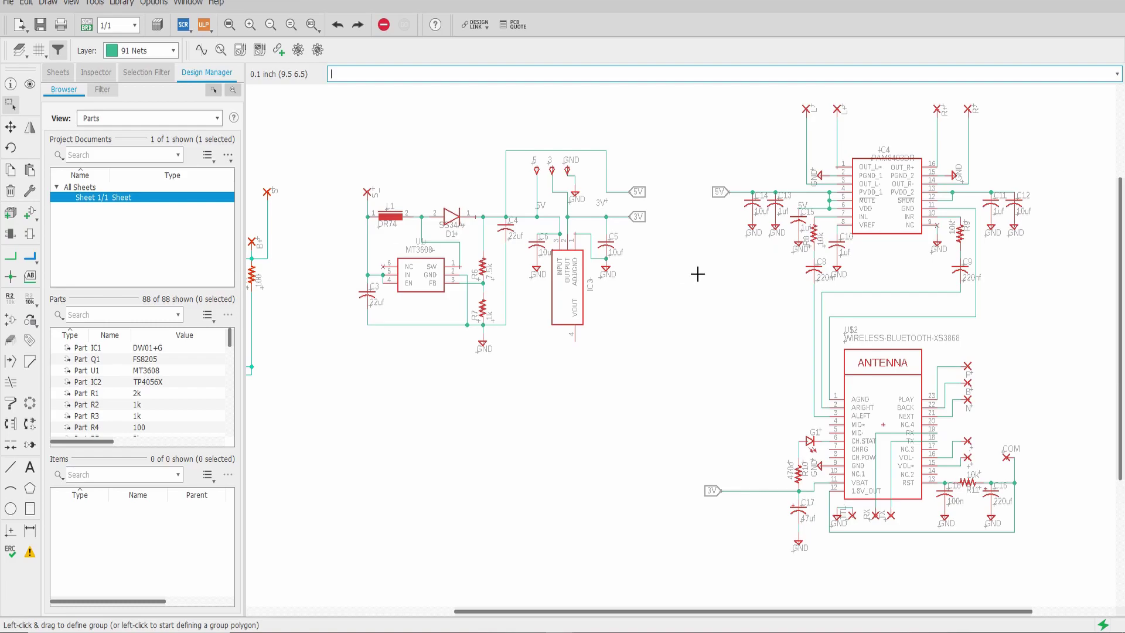
scroll(698, 274, right, 3)
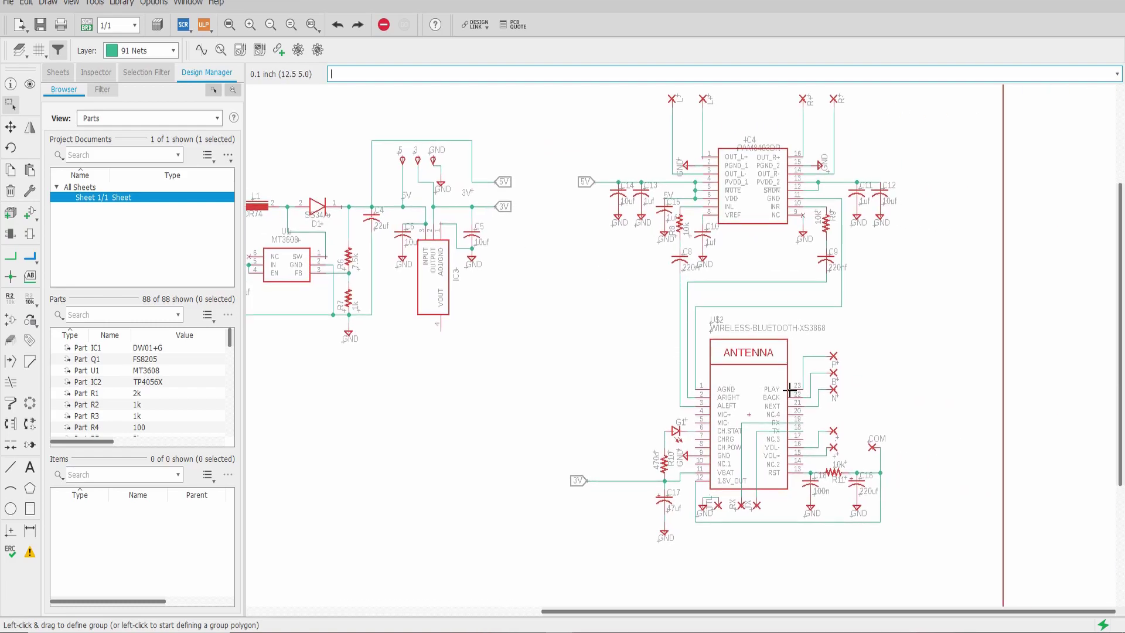
scroll(782, 413, up, 2)
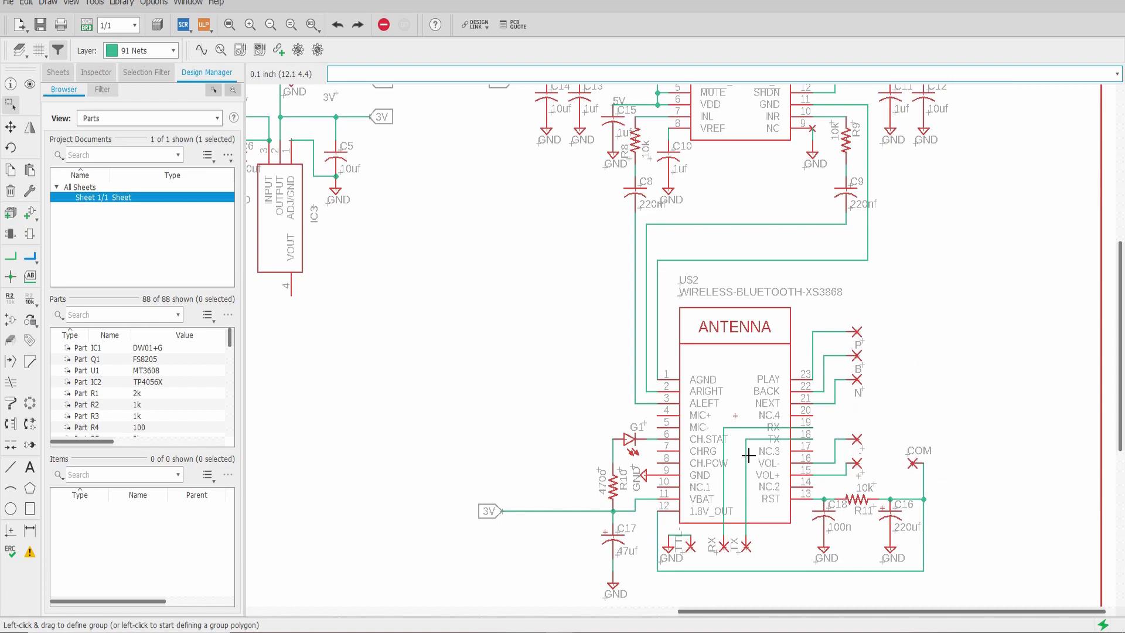
scroll(705, 578, up, 2)
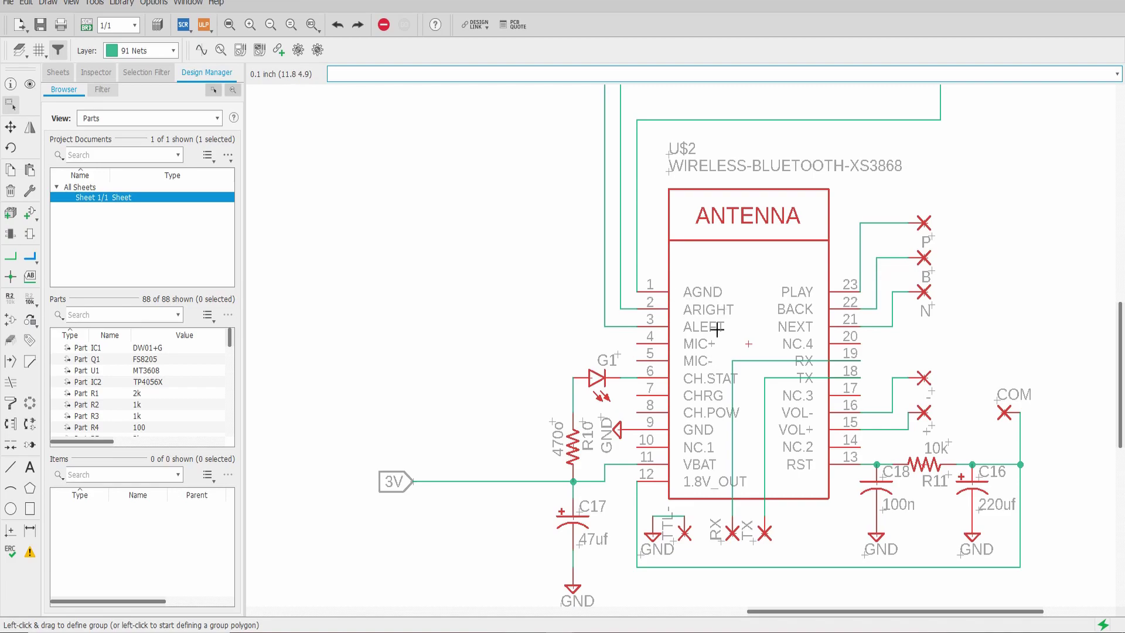
scroll(725, 311, down, 1)
scroll(727, 235, up, 5)
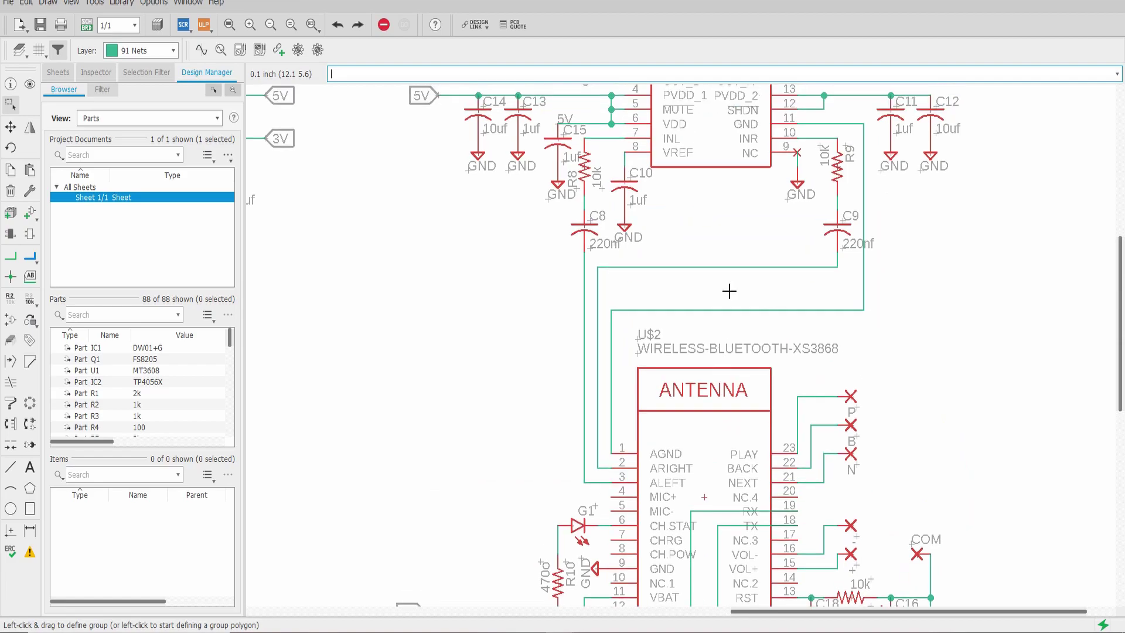
scroll(721, 273, up, 1)
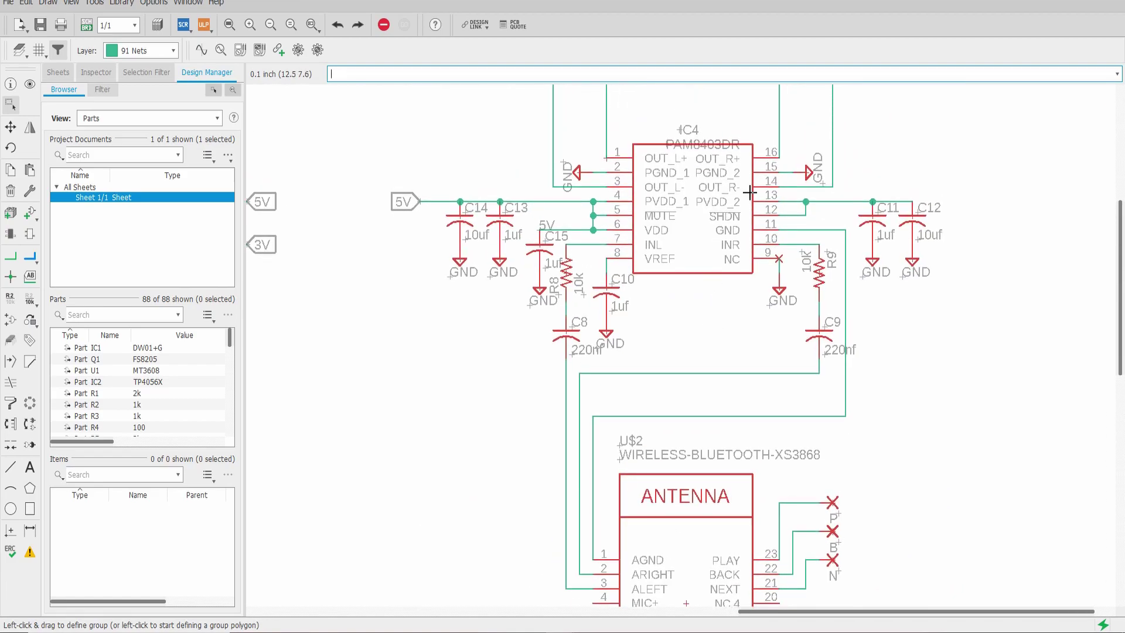
scroll(748, 210, down, 1)
scroll(706, 238, up, 1)
scroll(707, 238, up, 1)
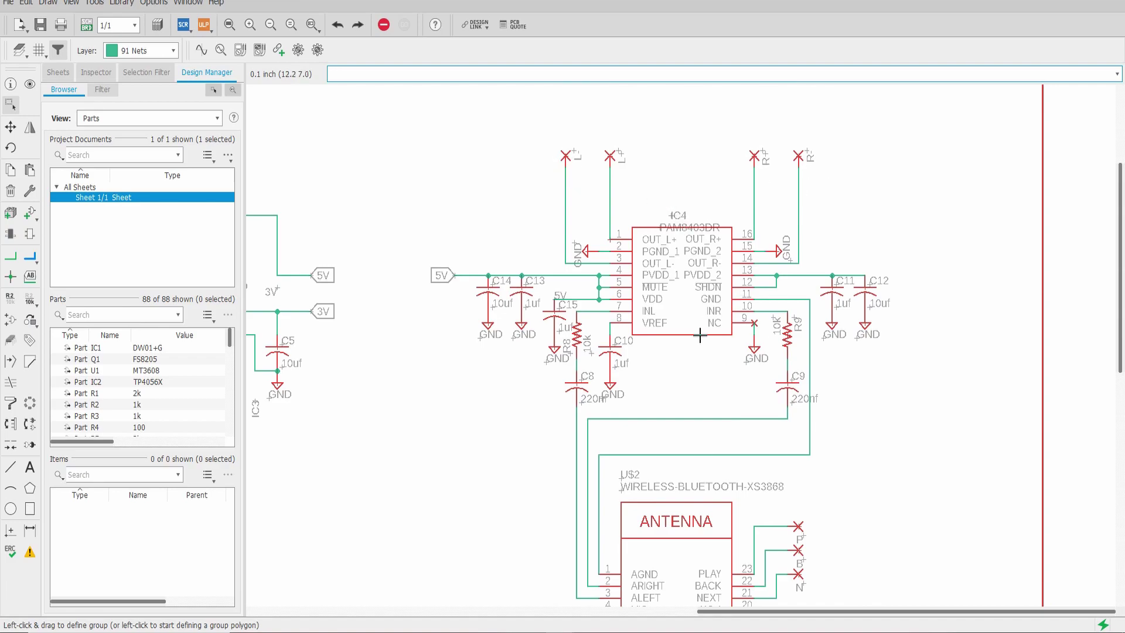
scroll(698, 334, down, 5)
scroll(657, 419, up, 2)
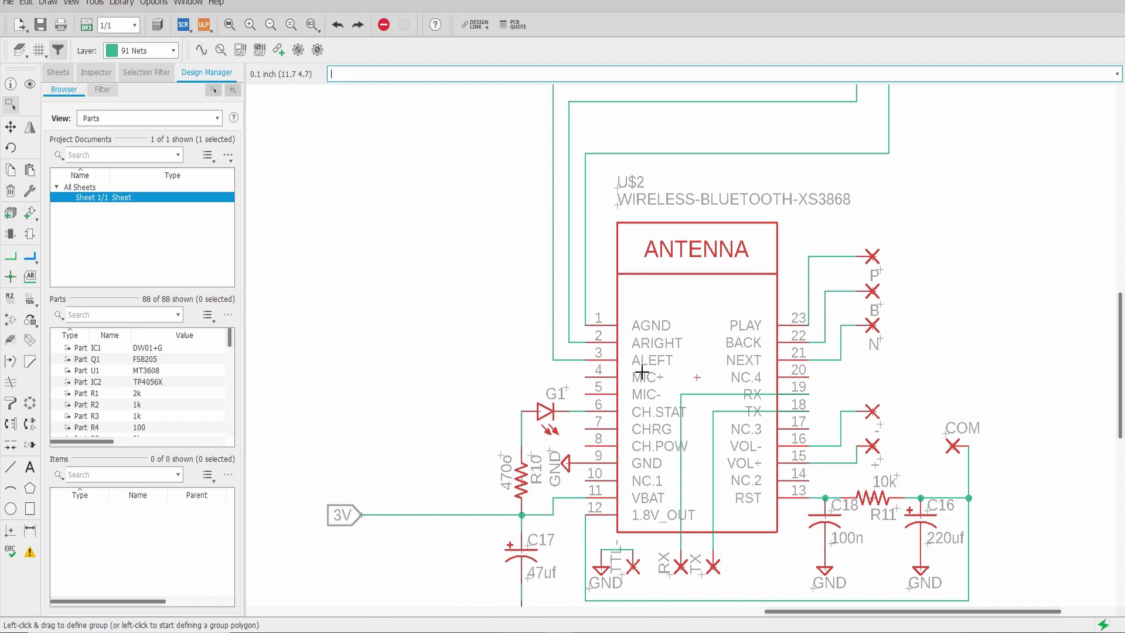
Zoom out to fit the whole schematic sheet, then switch to the board layout
scroll(642, 372, down, 4)
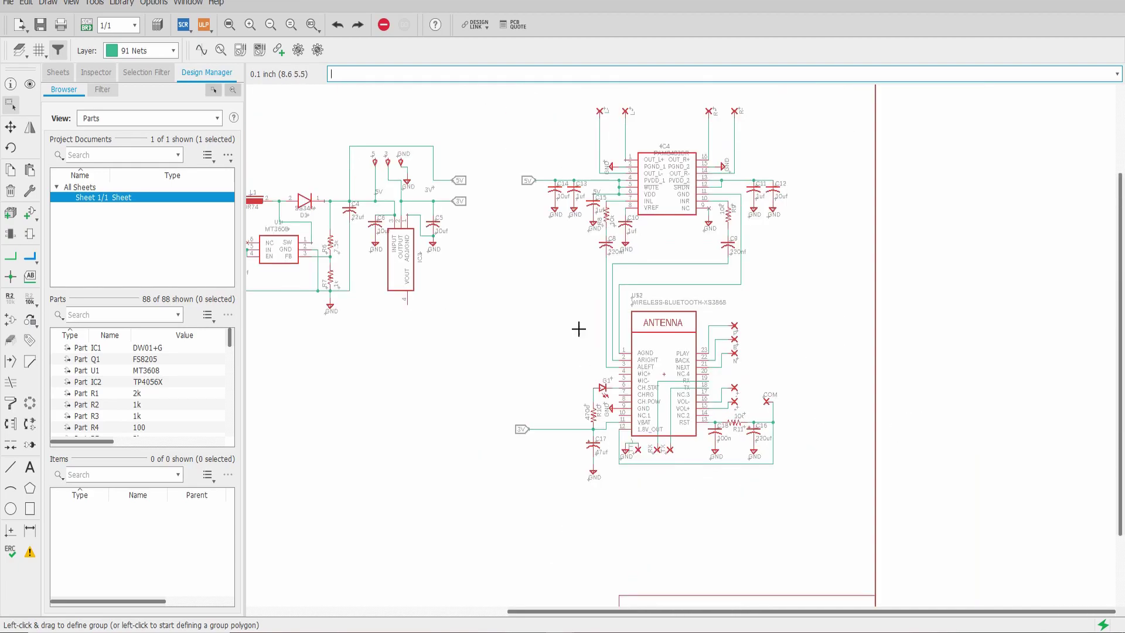
scroll(481, 278, down, 1)
scroll(482, 277, left, 3)
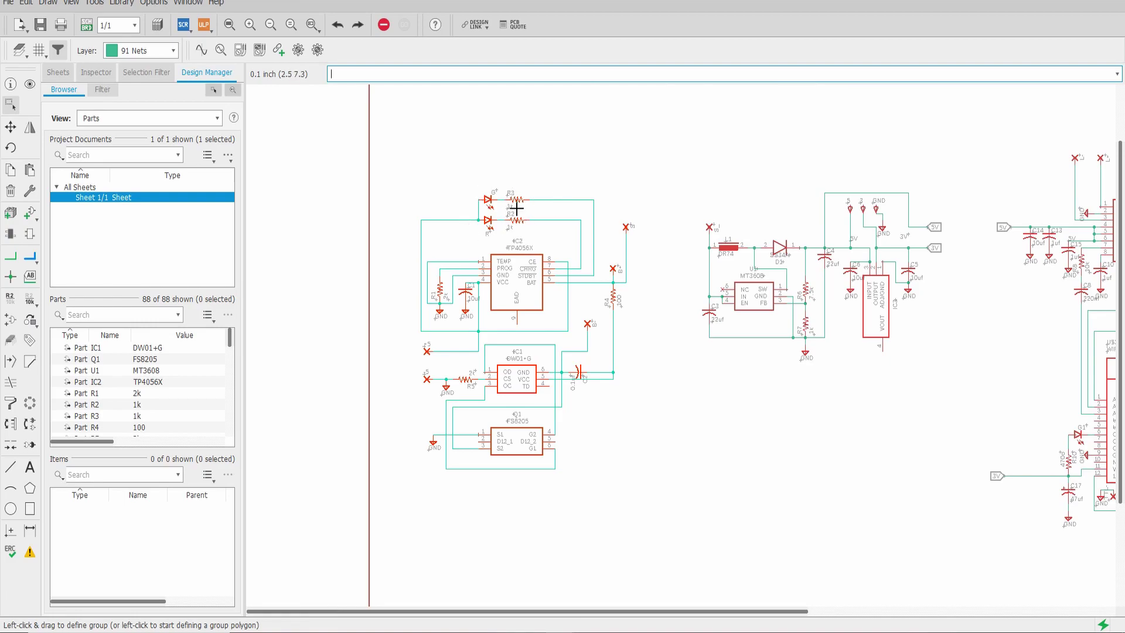
scroll(592, 200, down, 2)
scroll(610, 198, down, 1)
scroll(617, 193, up, 2)
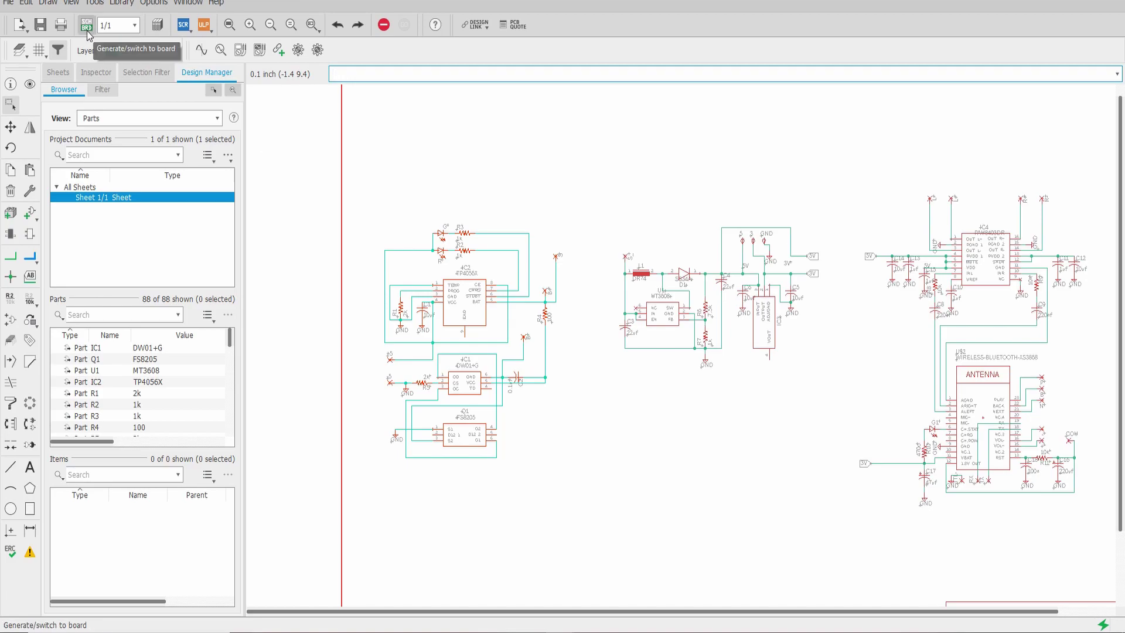
click(87, 26)
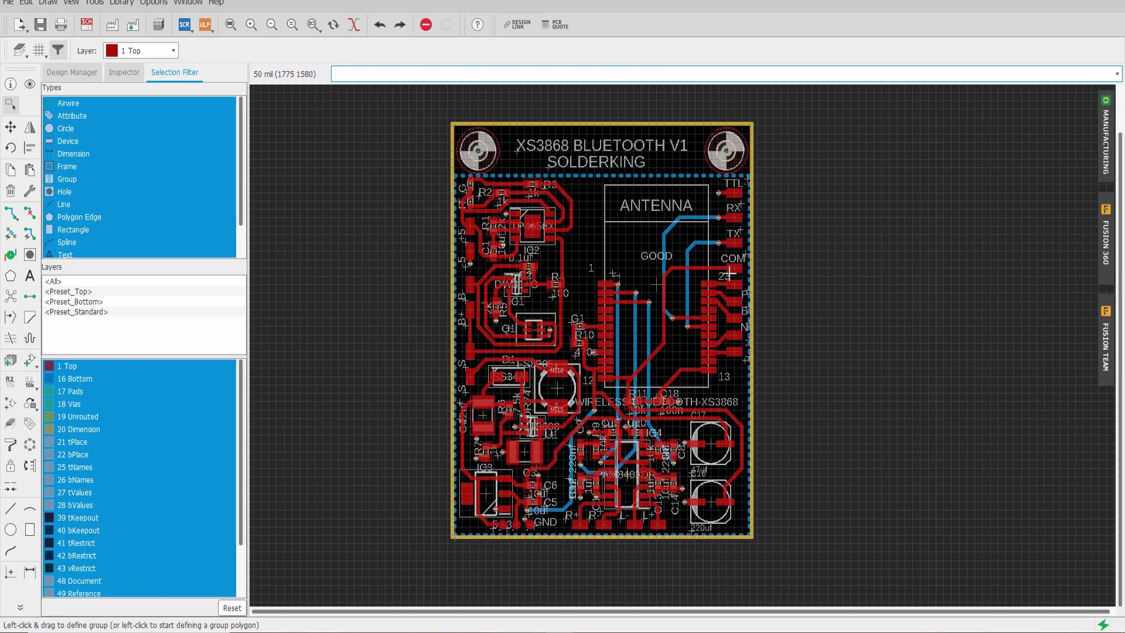
Pan and zoom around the routed XS3868 BLUETOOTH V1 board to inspect all its traces
scroll(696, 381, down, 3)
scroll(696, 381, left, 2)
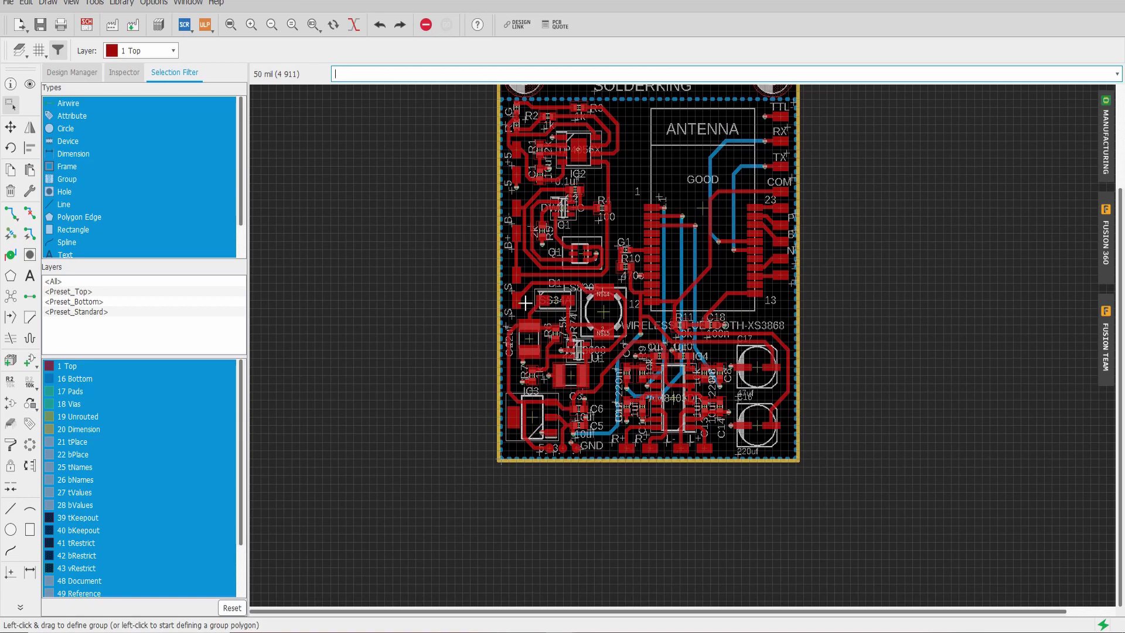
scroll(563, 534, up, 2)
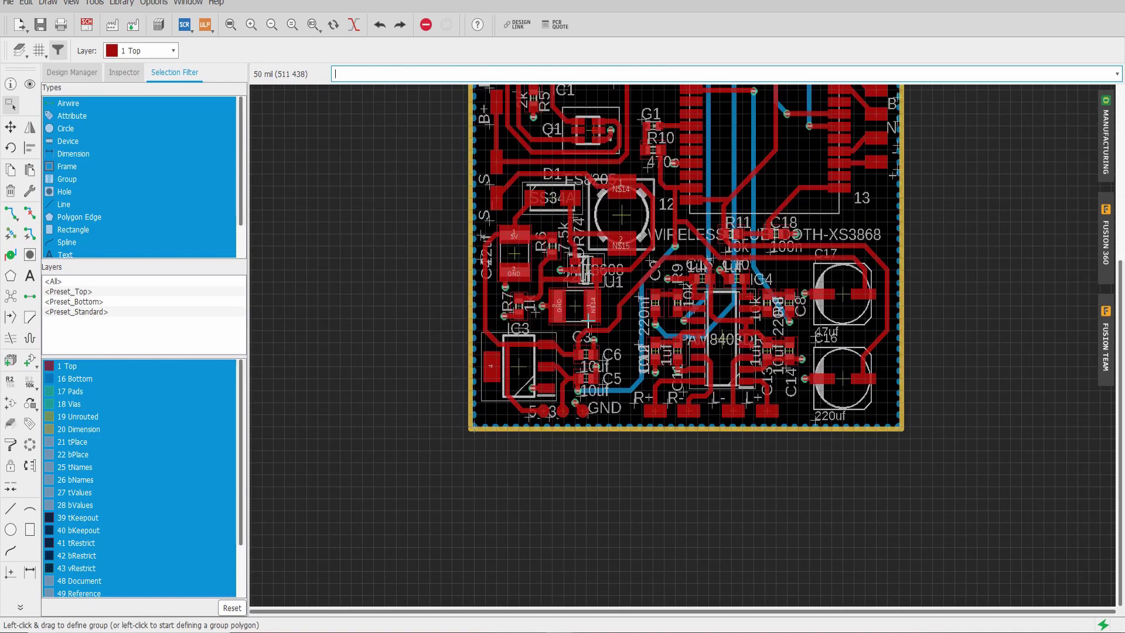
scroll(553, 306, up, 3)
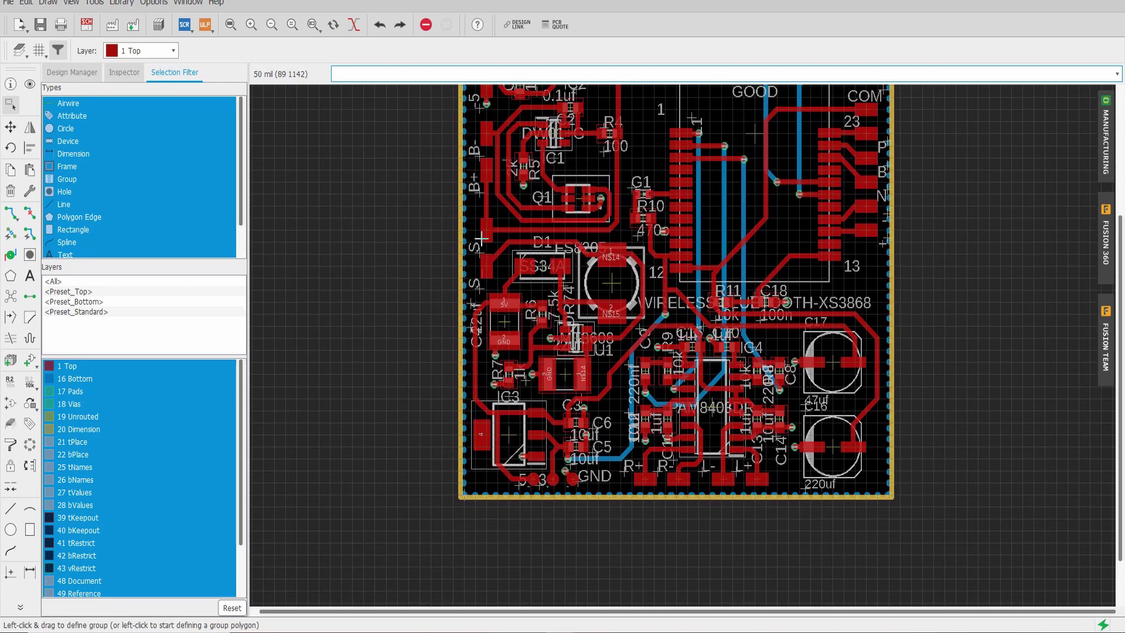
scroll(487, 235, down, 1)
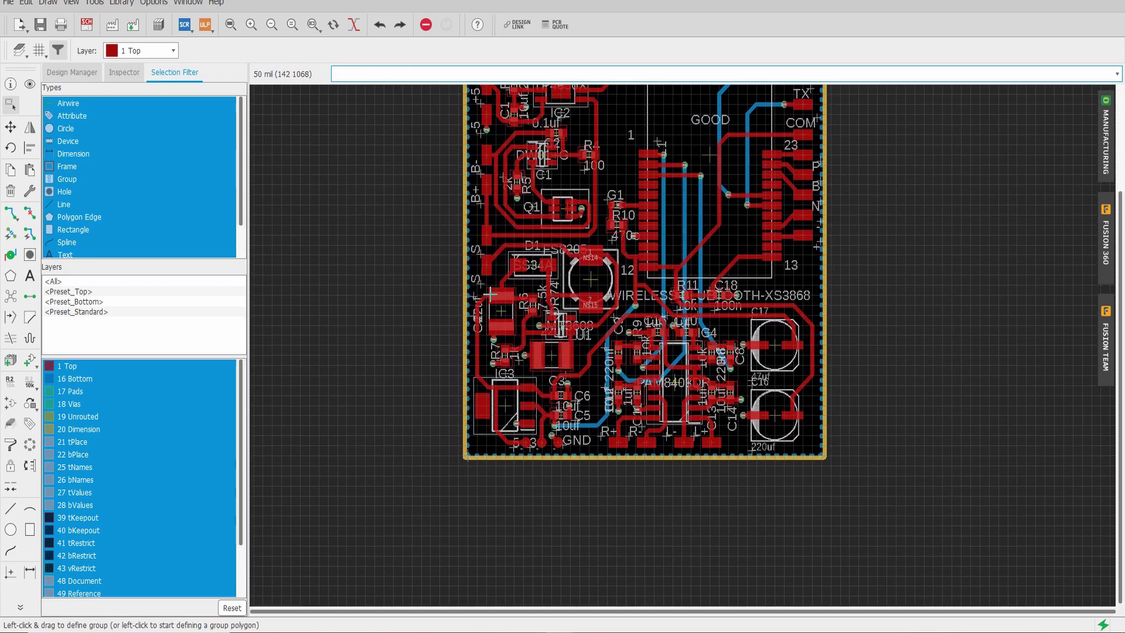
scroll(505, 254, up, 4)
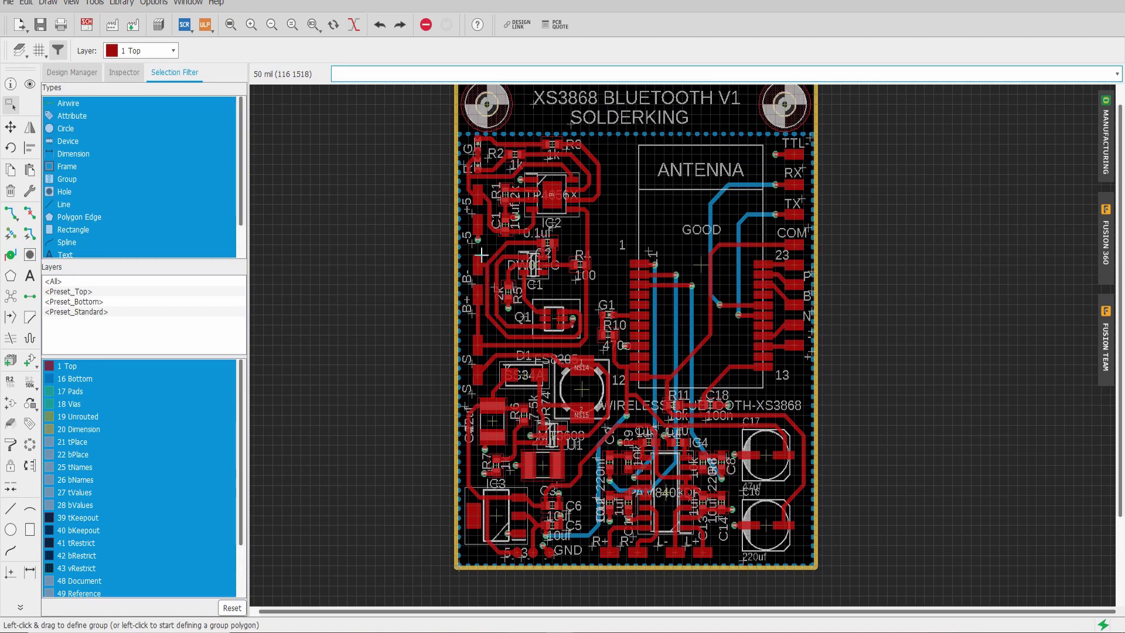
scroll(490, 220, down, 1)
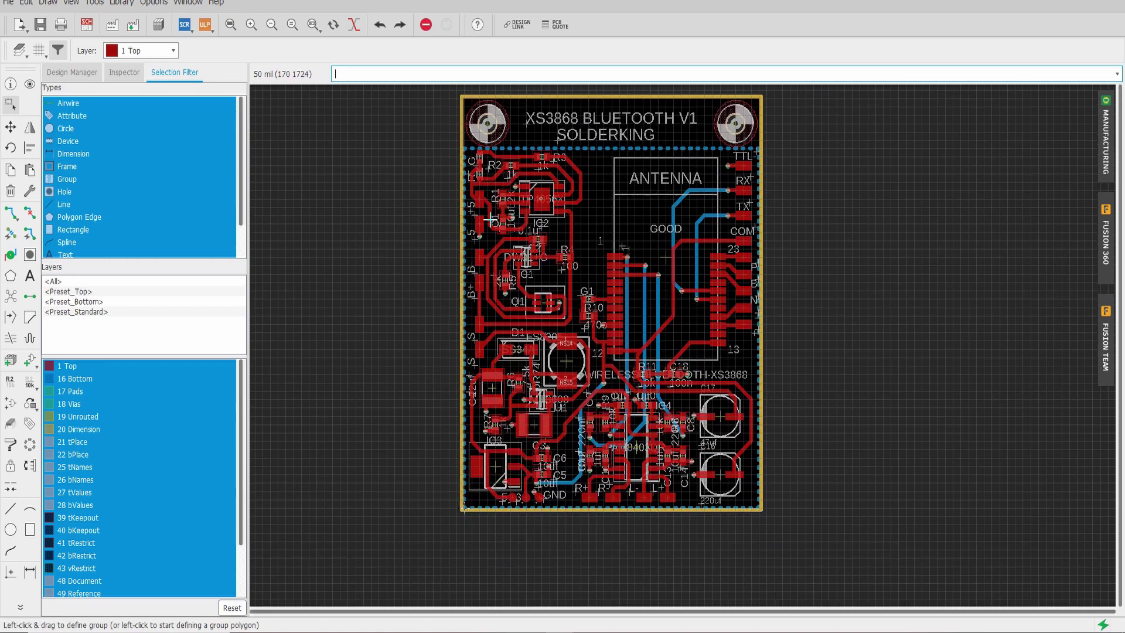
scroll(485, 233, up, 1)
scroll(494, 170, down, 1)
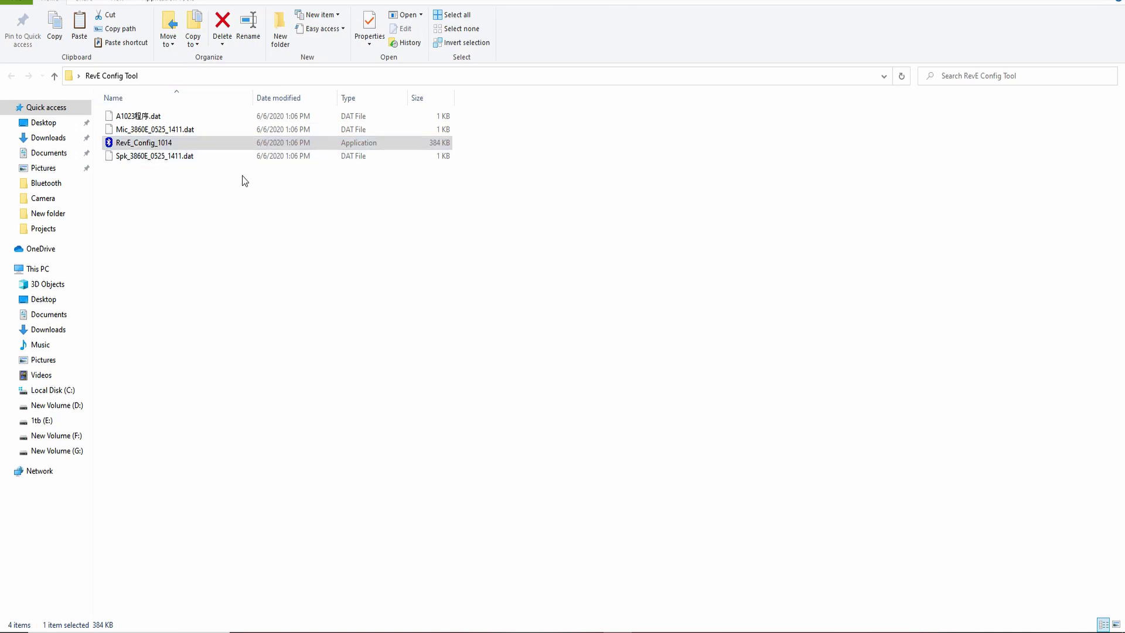
click(196, 138)
Launch RevE_Config_1014 to bring up the OV3860 RevE Develop register list
double_click(178, 146)
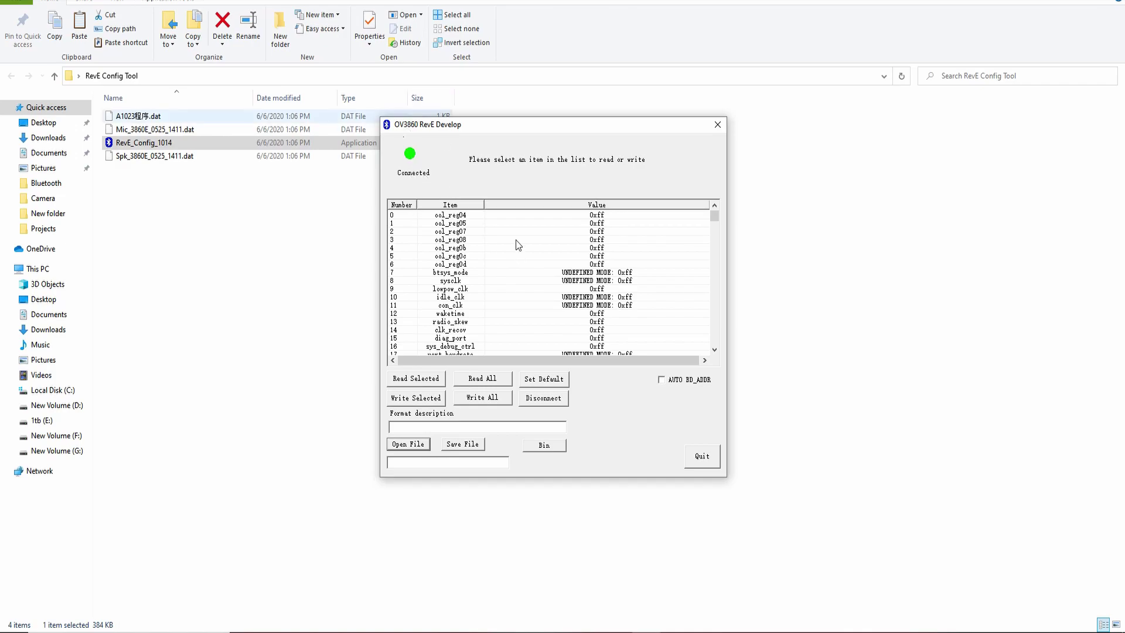
Scroll through the register list and read all values from the connected module
scroll(472, 329, down, 20)
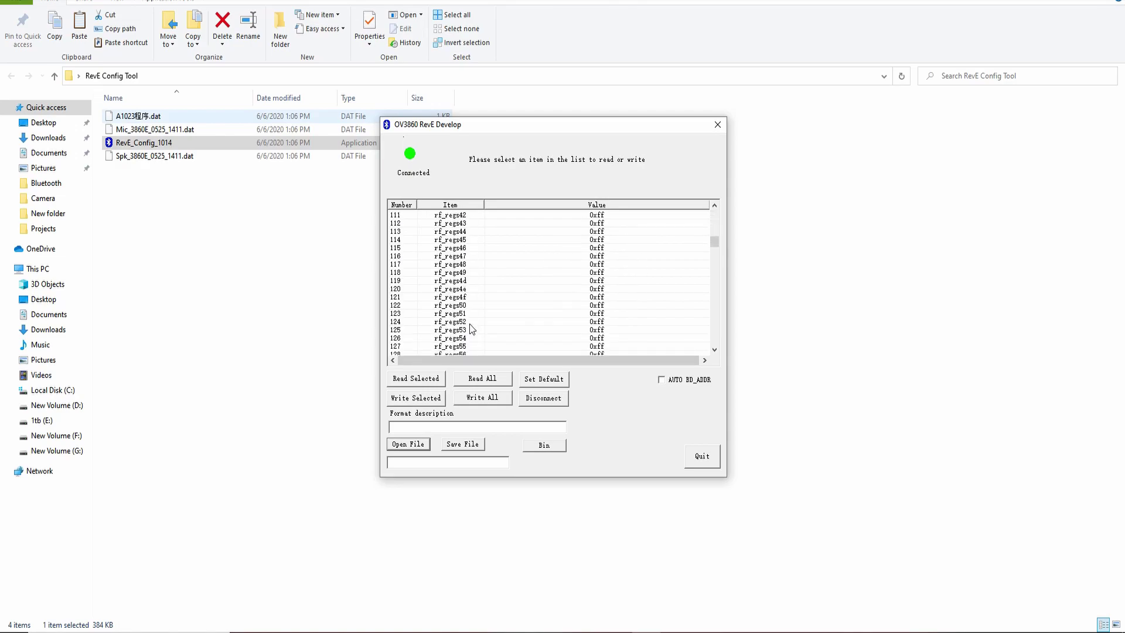
scroll(473, 329, down, 20)
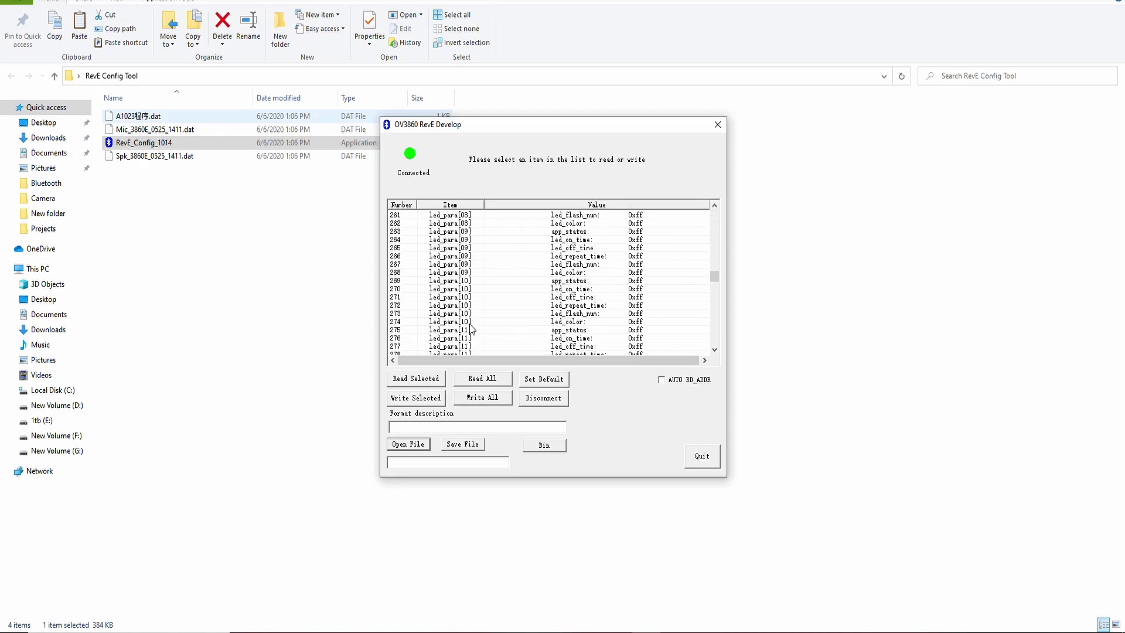
scroll(472, 329, down, 20)
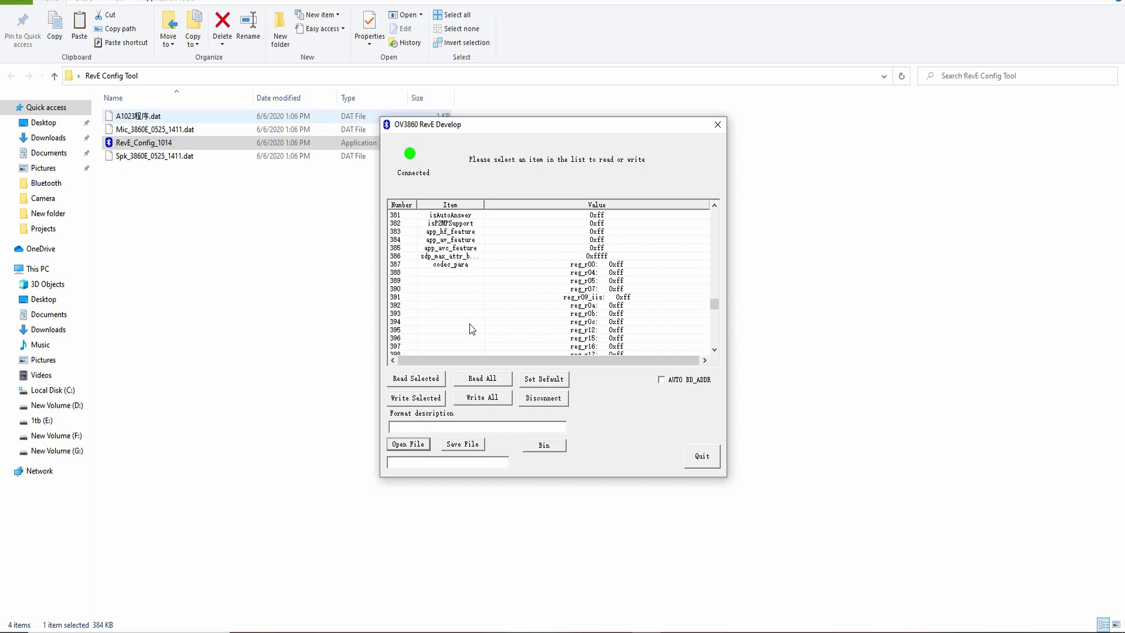
scroll(472, 329, down, 10)
scroll(472, 329, up, 2)
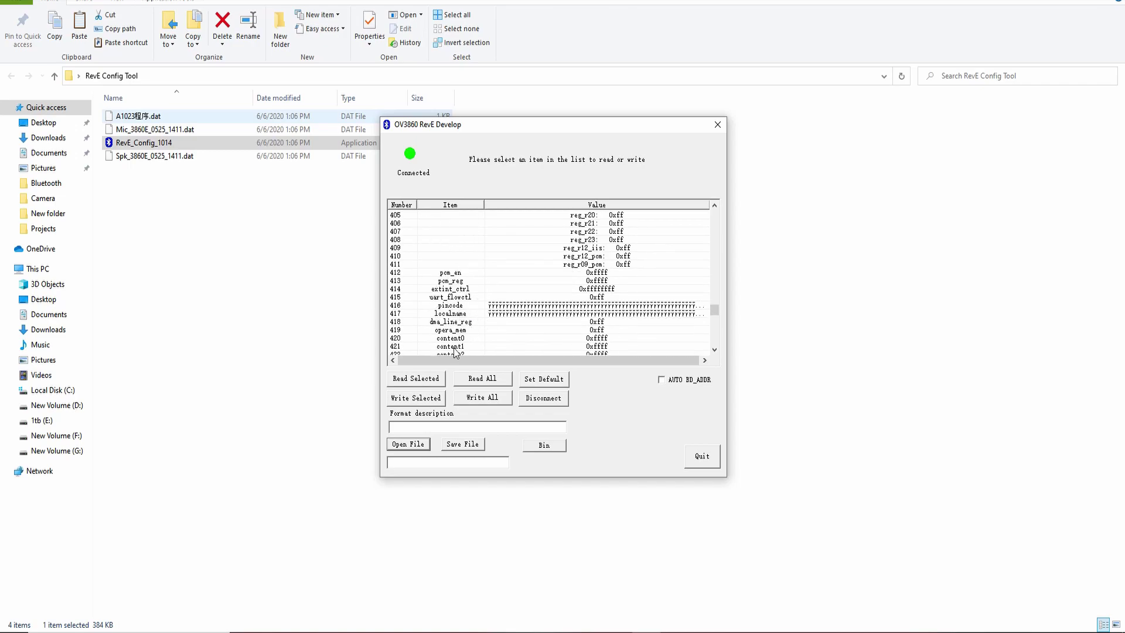
click(488, 379)
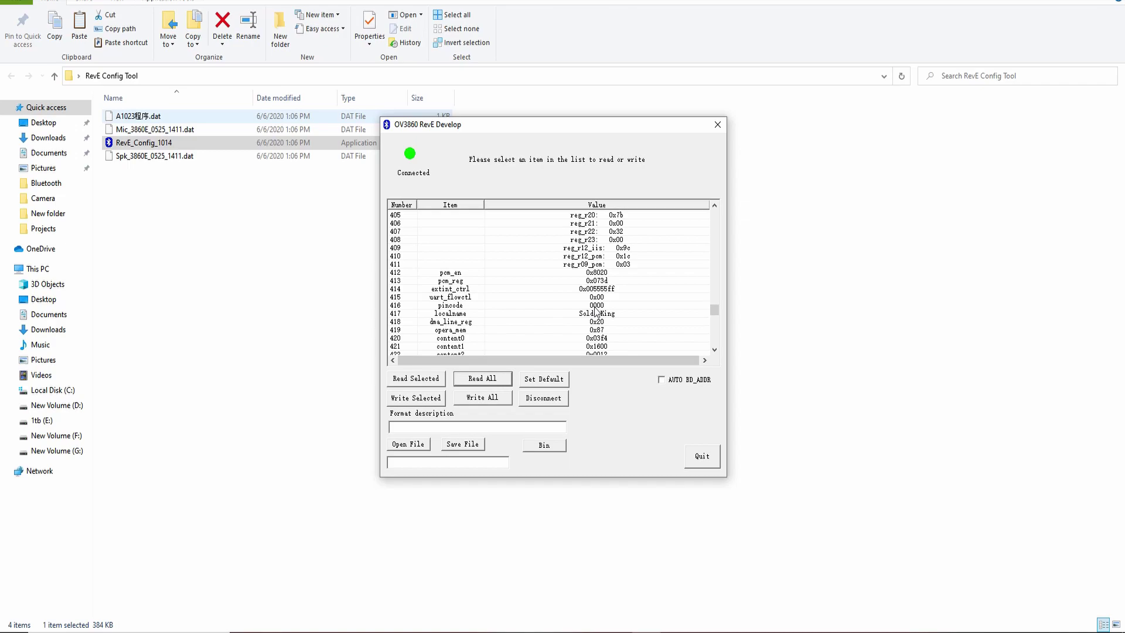
Set the pincode register (row 416) to the new four-digit pairing PIN
click(597, 305)
click(518, 427)
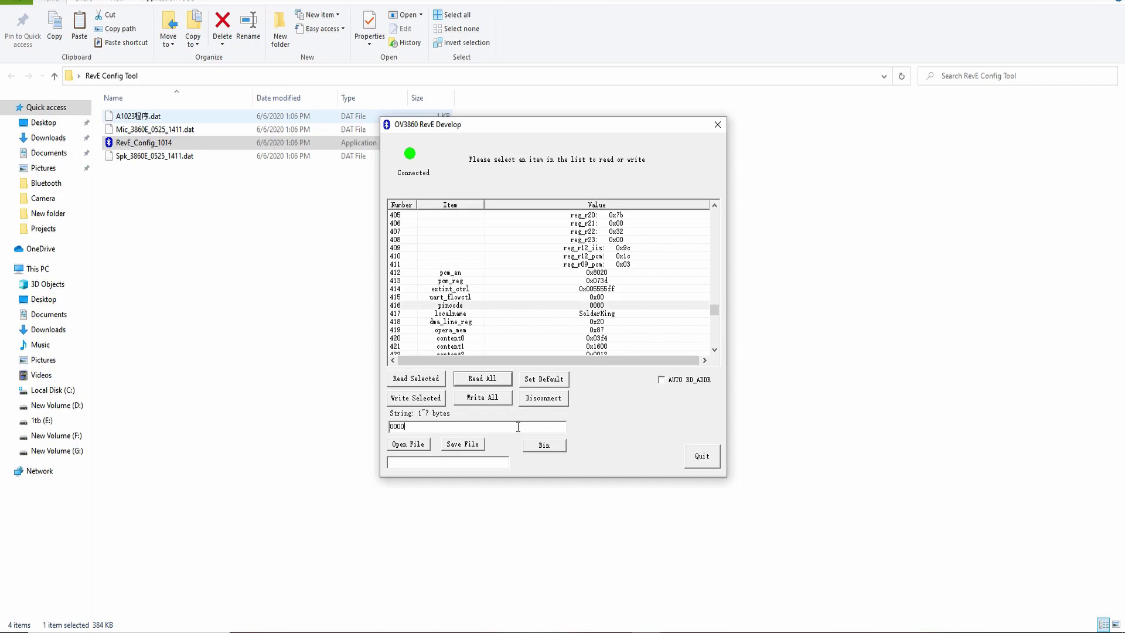
key(Return)
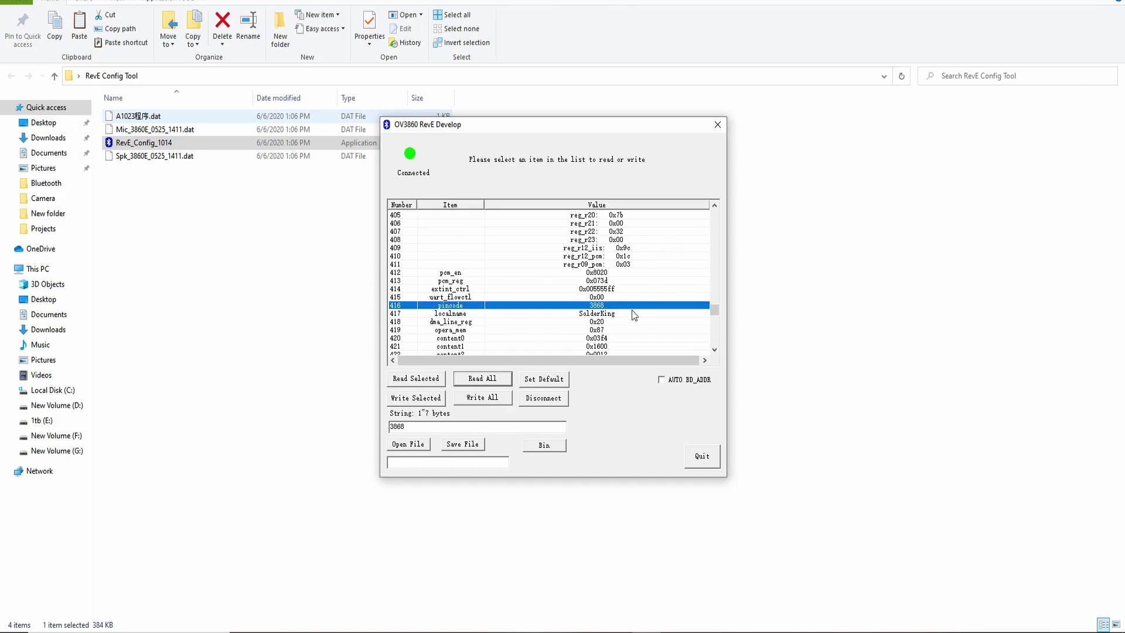
Change the localname register (row 417) to Solderking
click(633, 314)
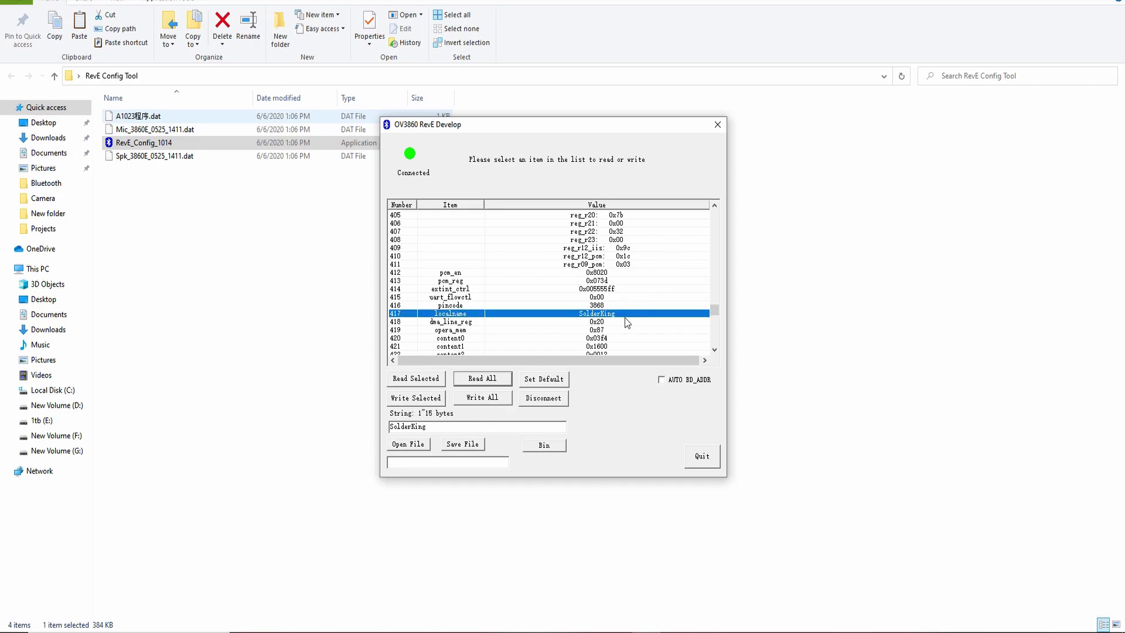
click(429, 426)
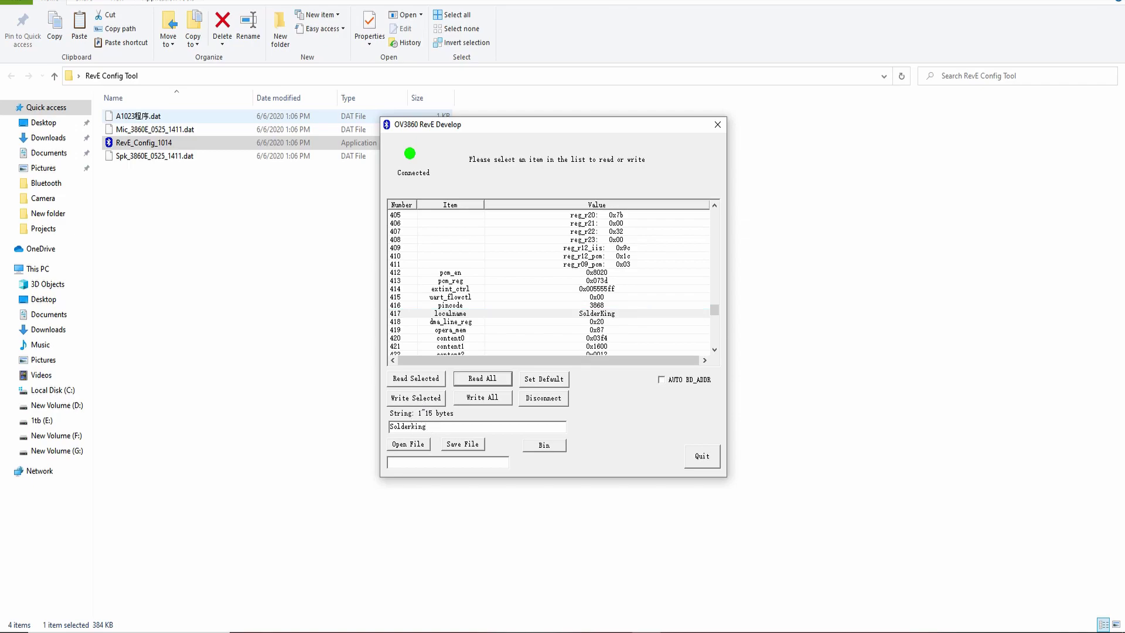
key(Return)
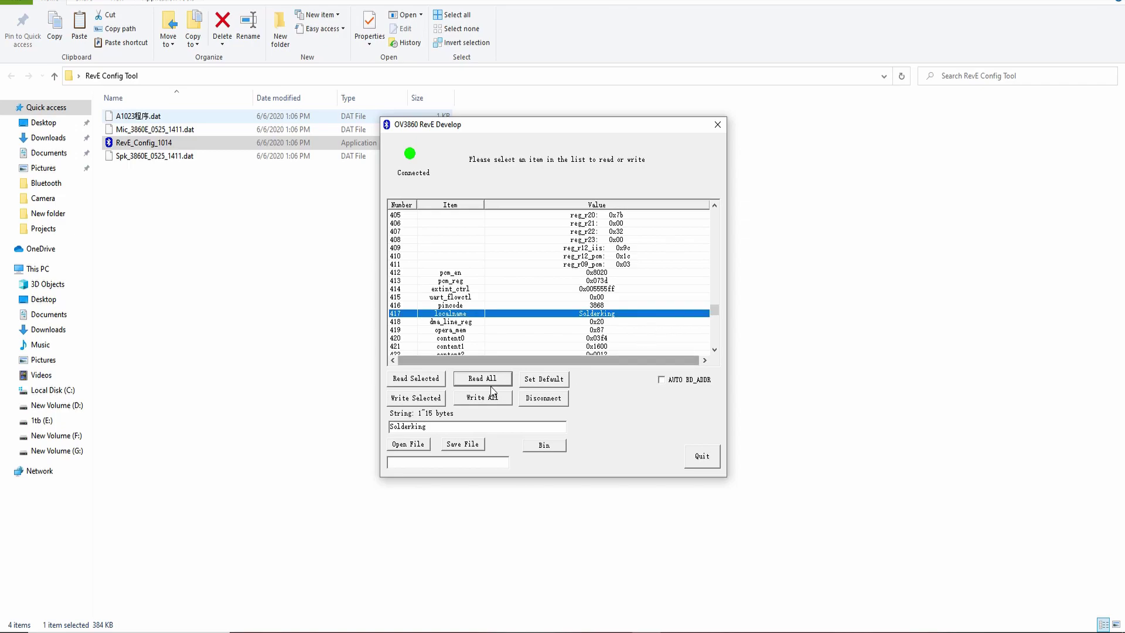
Write all settings to the module, read them back to check, then close OV3860 RevE Develop
click(490, 399)
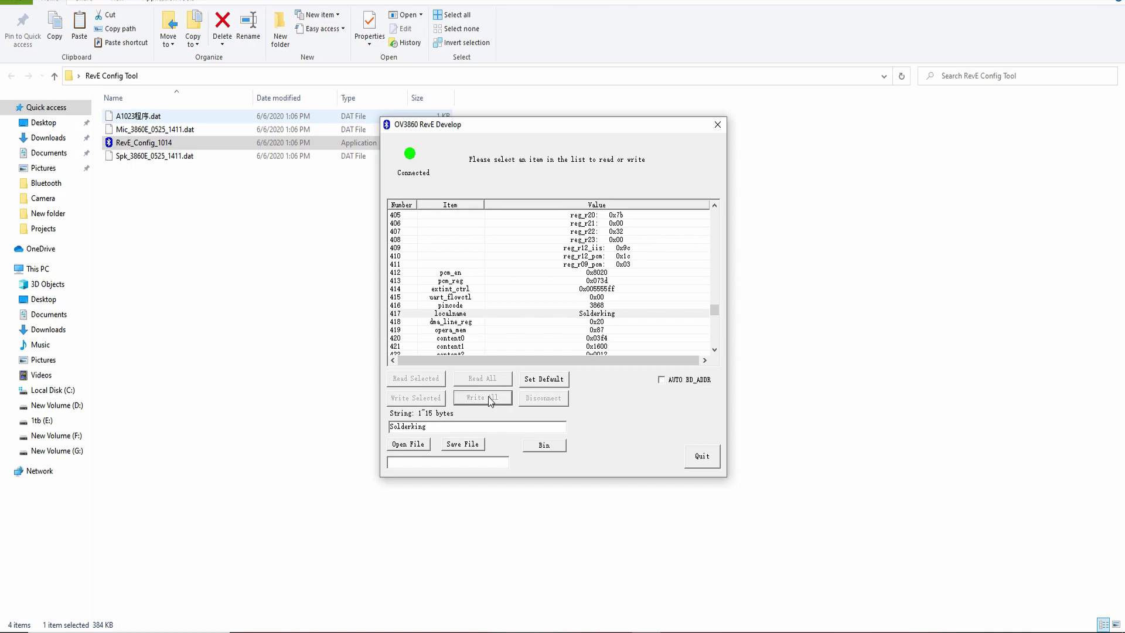
click(501, 379)
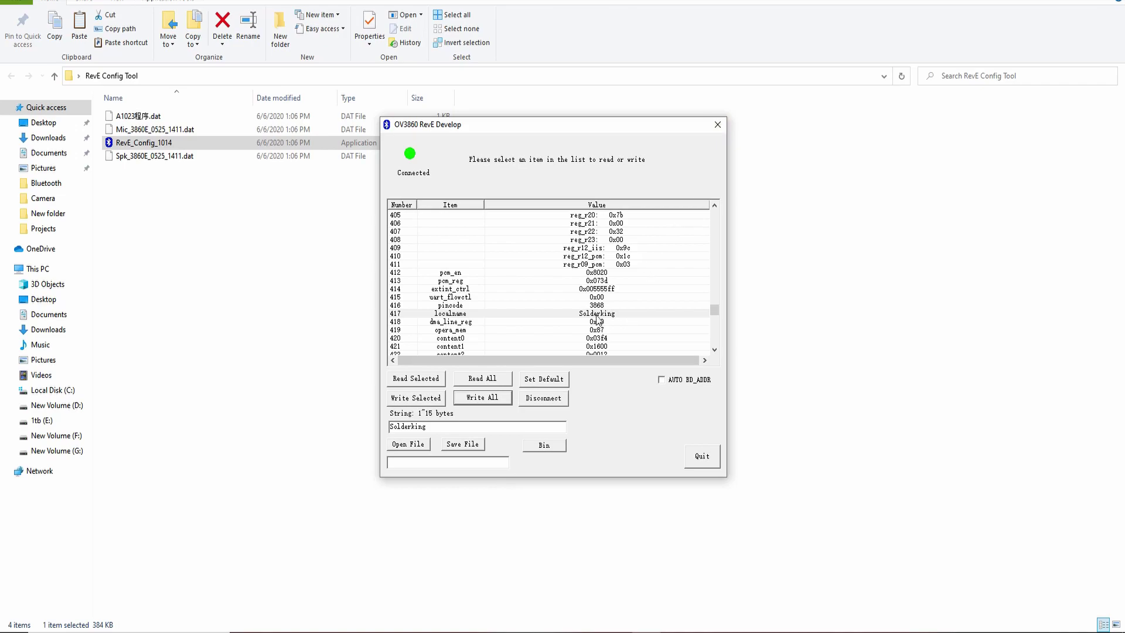
scroll(598, 320, down, 6)
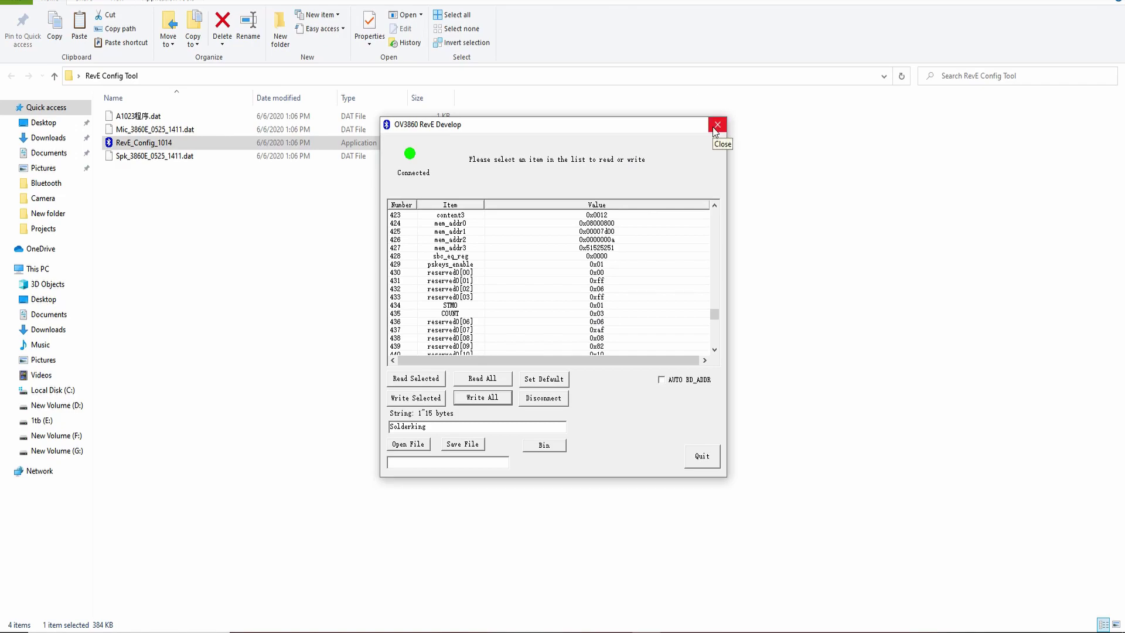
click(699, 455)
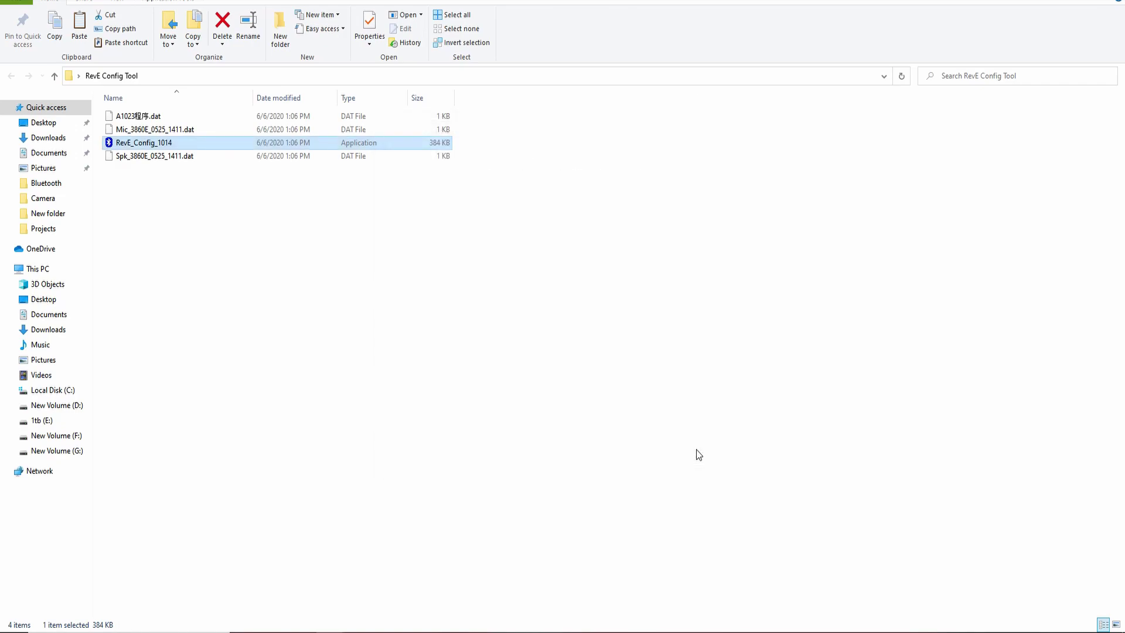